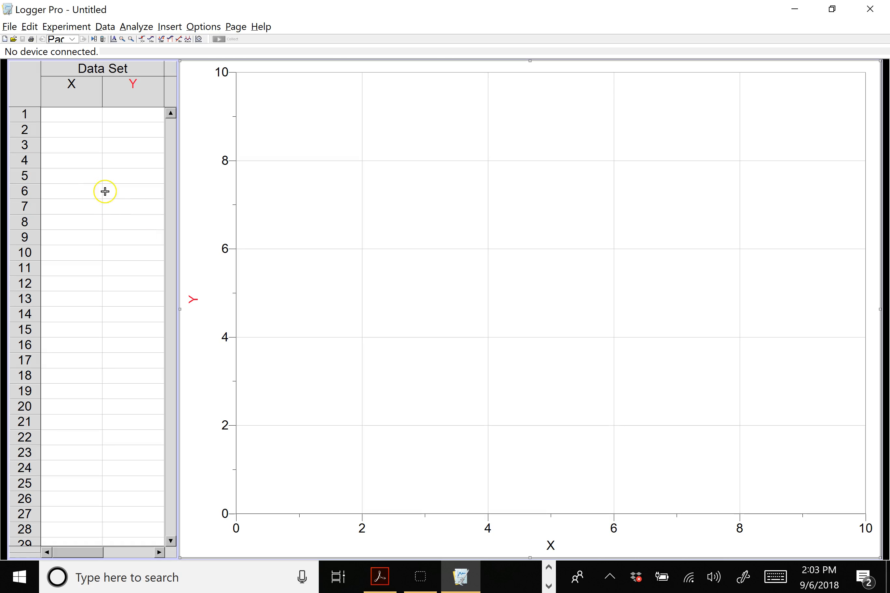
Rename the X column to "Weight %", with short name "Weight %" and units "%".
click(74, 89)
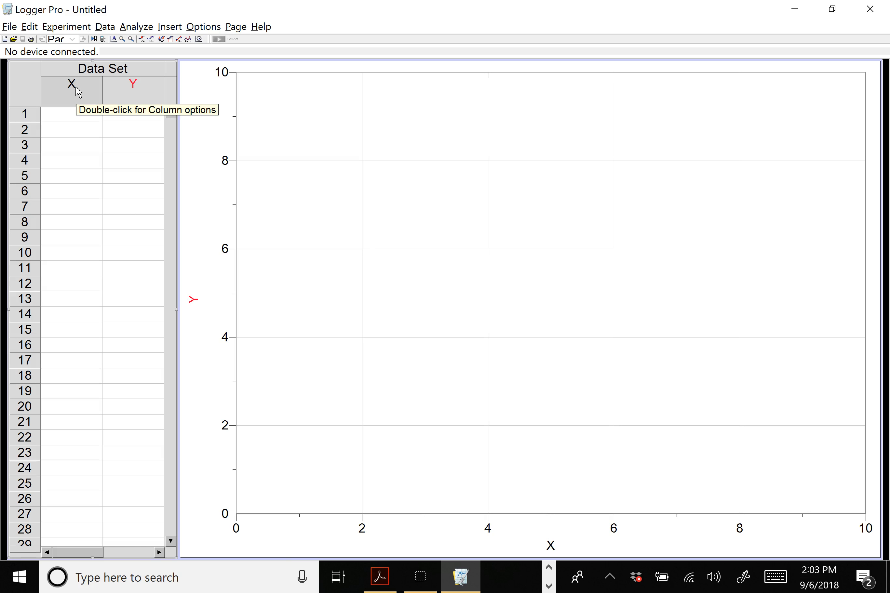
double_click(76, 89)
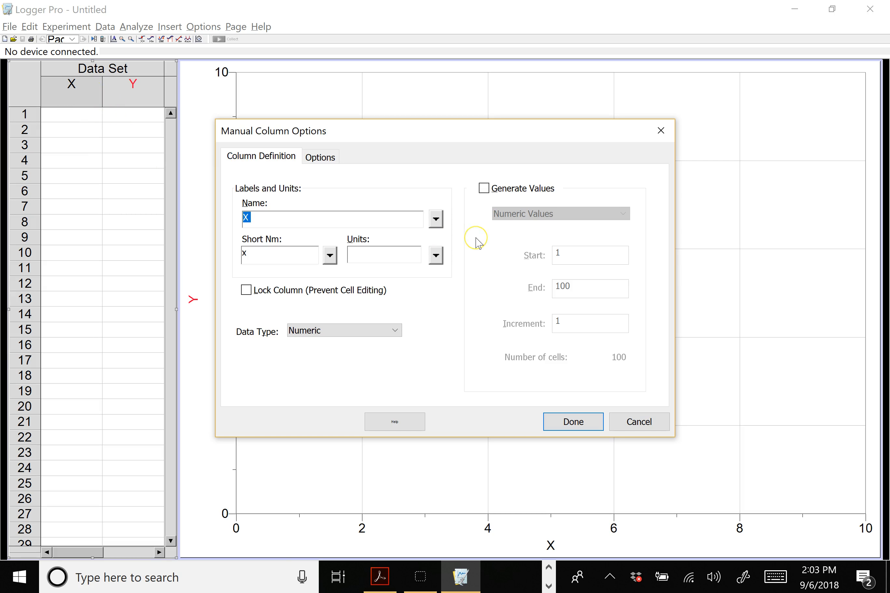
text(Weight %)
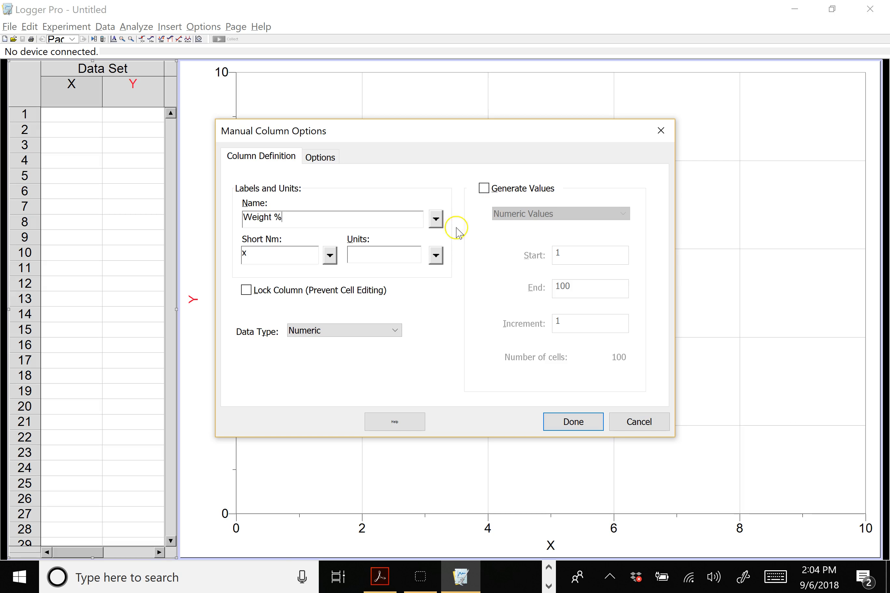
drag(260, 250, 227, 247)
text(Weight %)
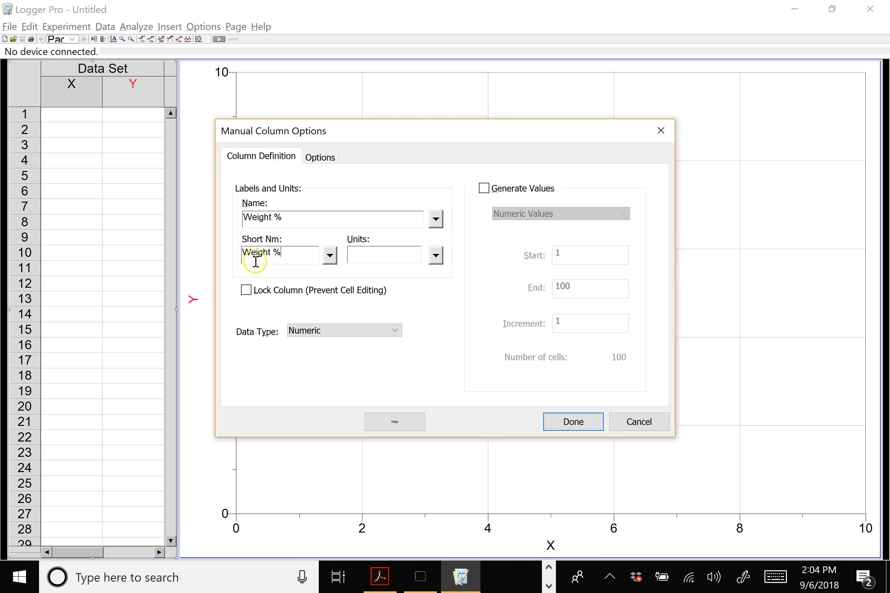
click(367, 254)
text(%)
Set the Weight % column's displayed precision to 3 significant figures and apply the column options.
click(319, 157)
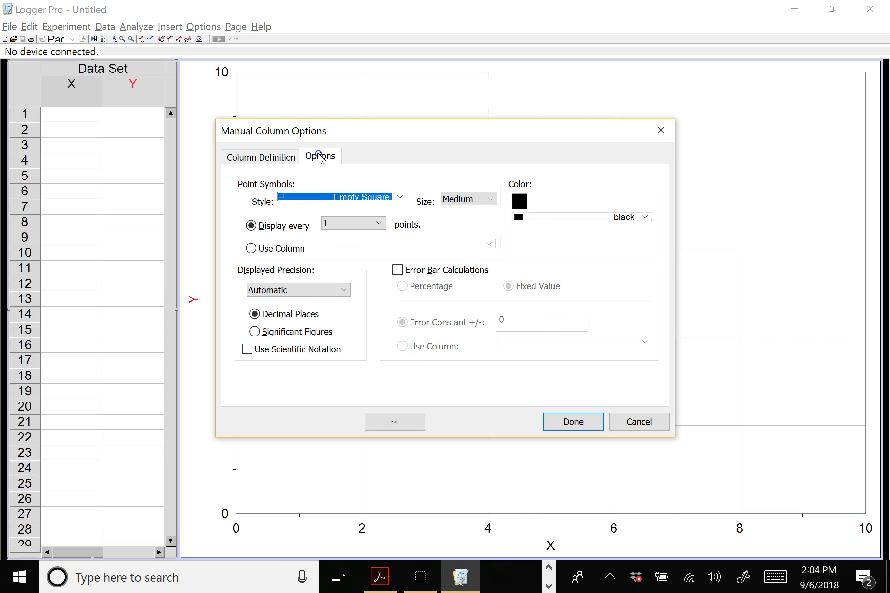
click(251, 318)
click(255, 331)
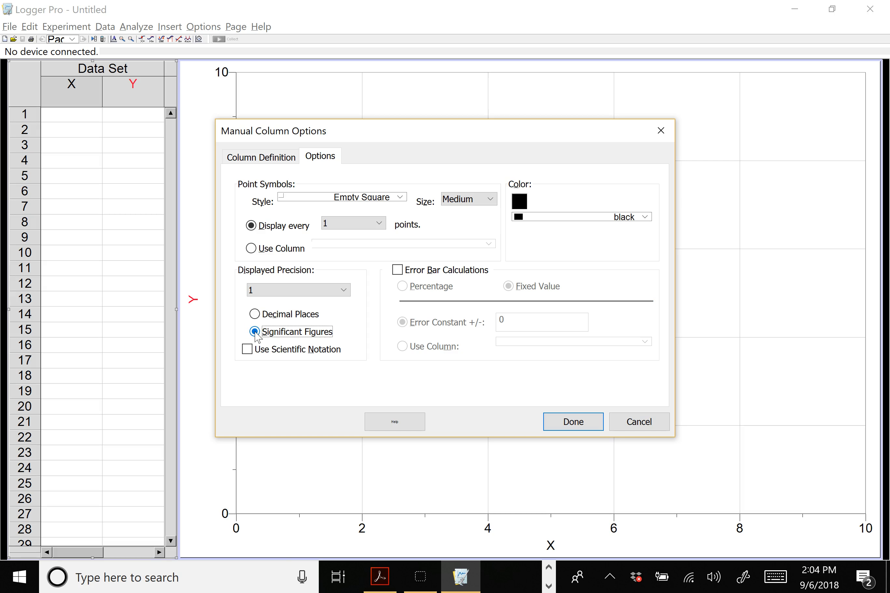
click(308, 291)
click(300, 324)
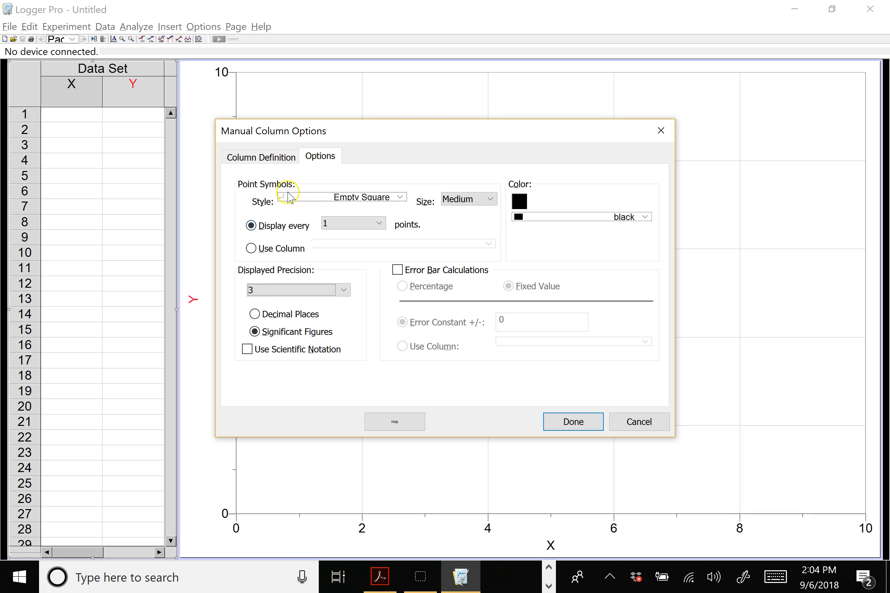
click(253, 166)
click(572, 421)
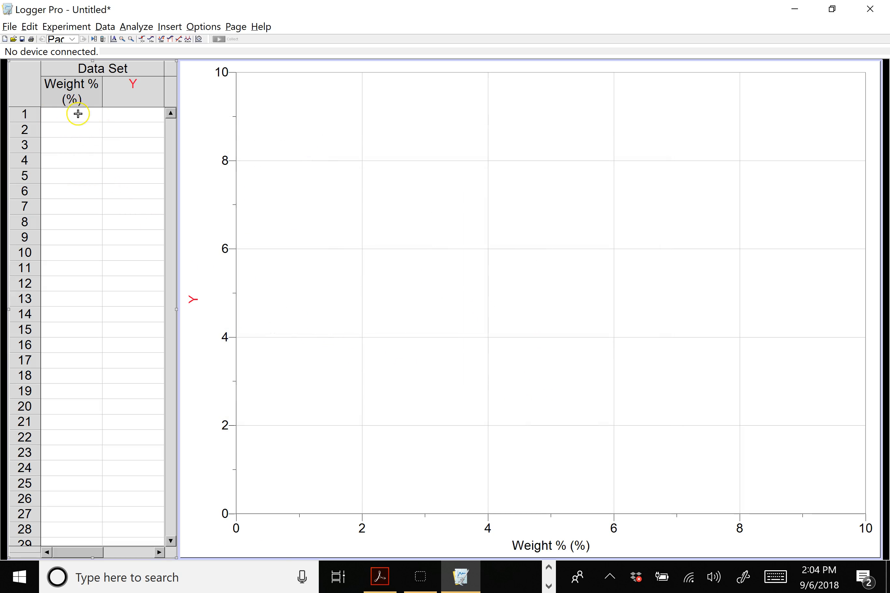
Rename the Y column to "Density", with short name "Density" and units "g/mL".
double_click(132, 91)
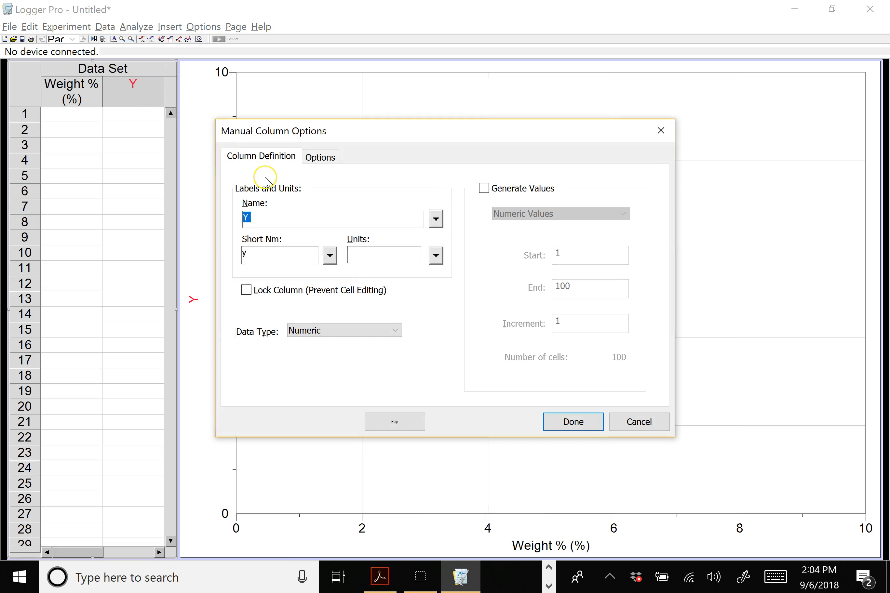
text(Density)
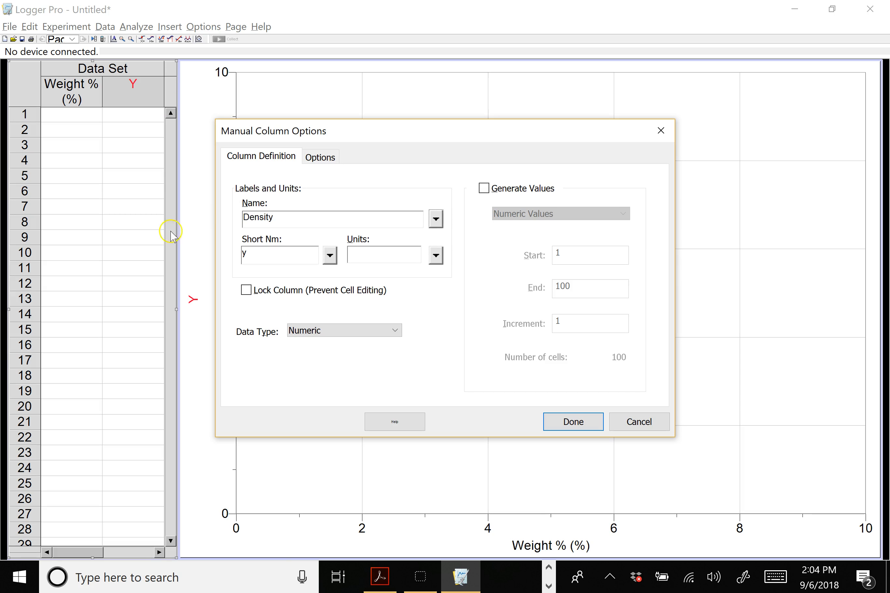
click(243, 256)
double_click(252, 255)
key(BackSpace)
text(Densit)
click(363, 250)
text(g/mL)
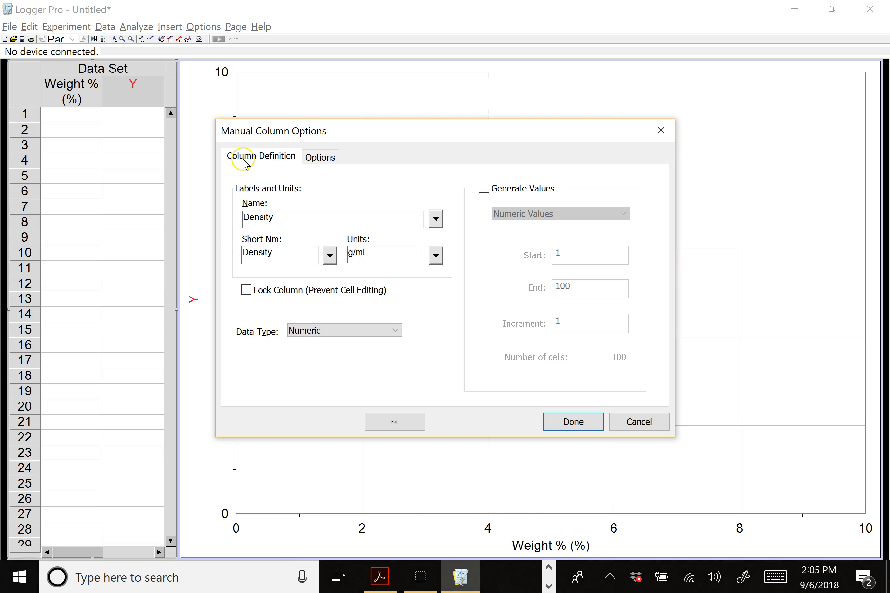
Set the Density column's displayed precision to 3 significant figures and apply the column options.
click(318, 157)
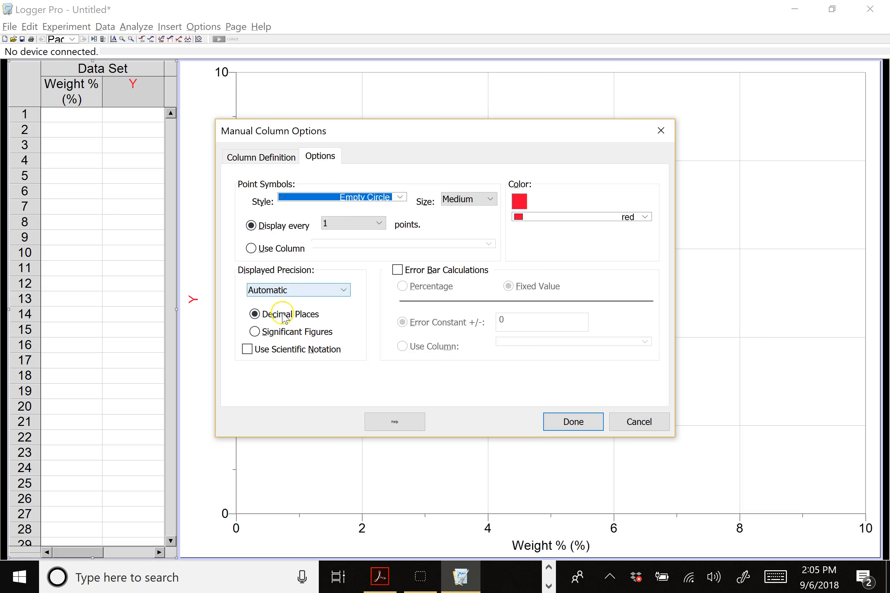
click(284, 331)
click(304, 291)
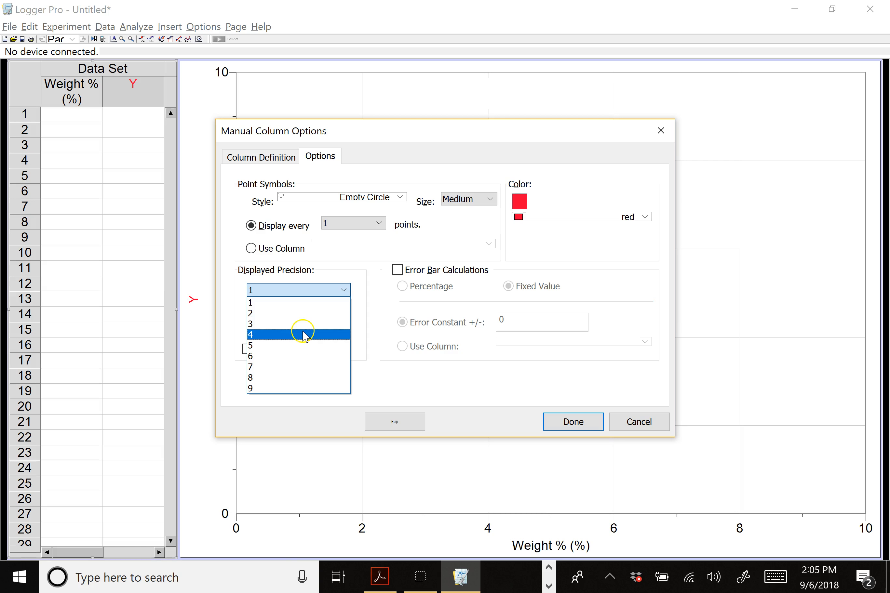
click(304, 325)
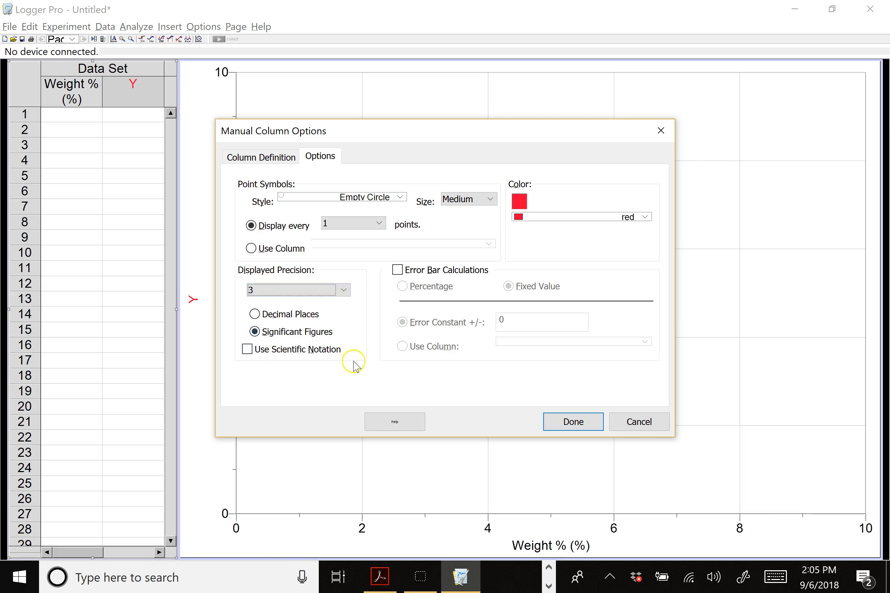
click(574, 421)
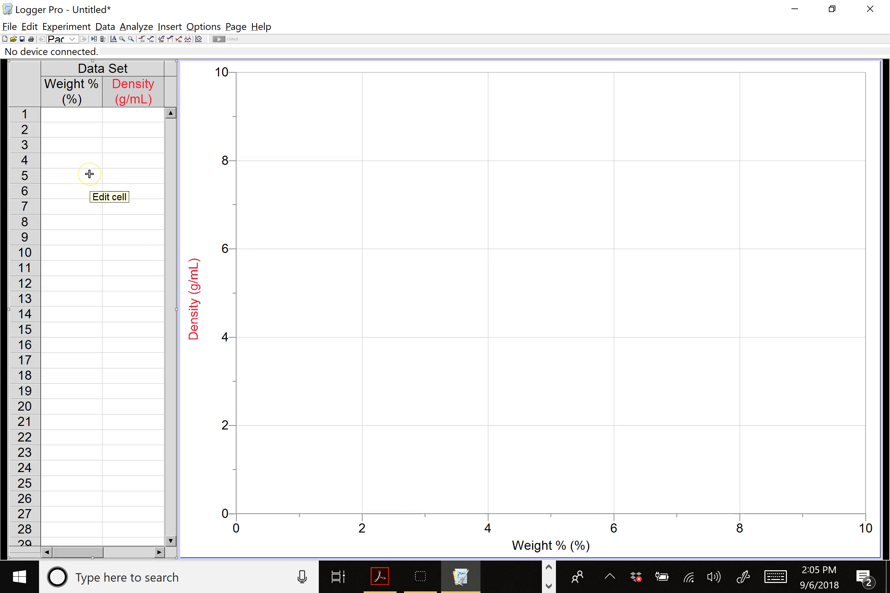
Enter 0 and 2.79 in rows 1 and 2 of the Weight % column.
click(64, 117)
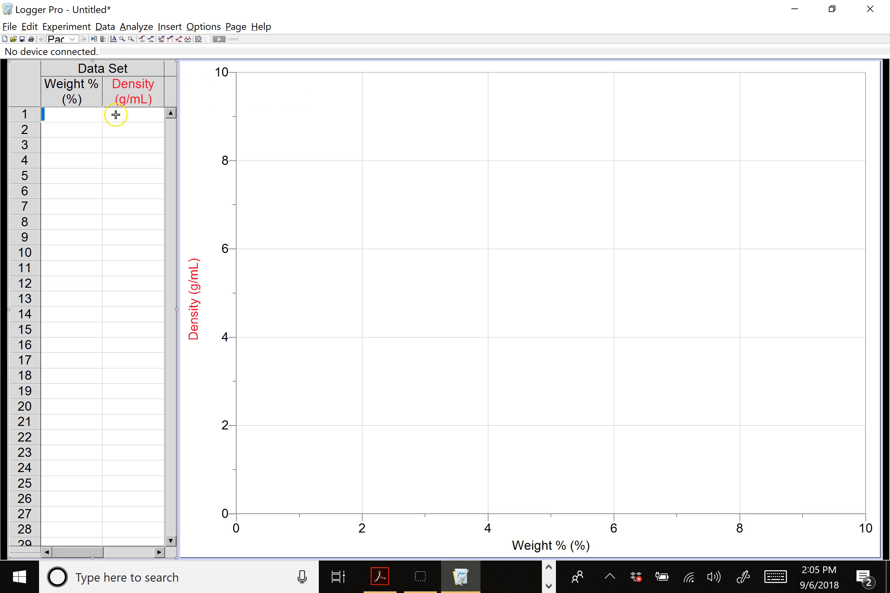
text(0)
key(Return)
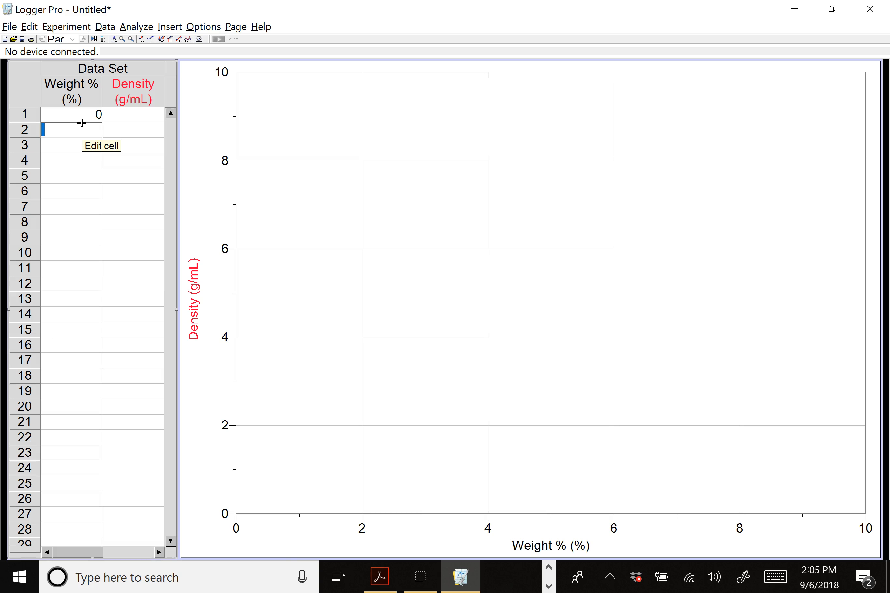
text(2.79)
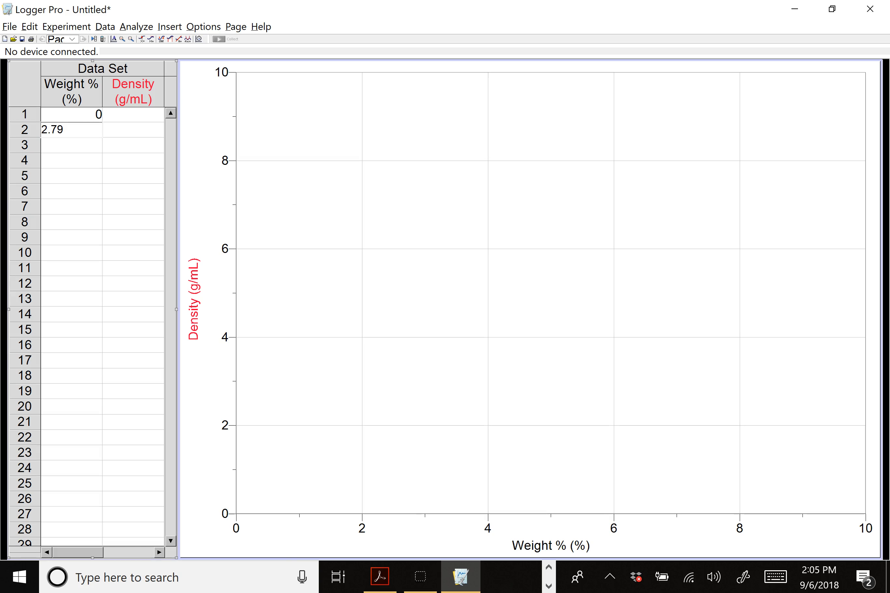
key(Tab)
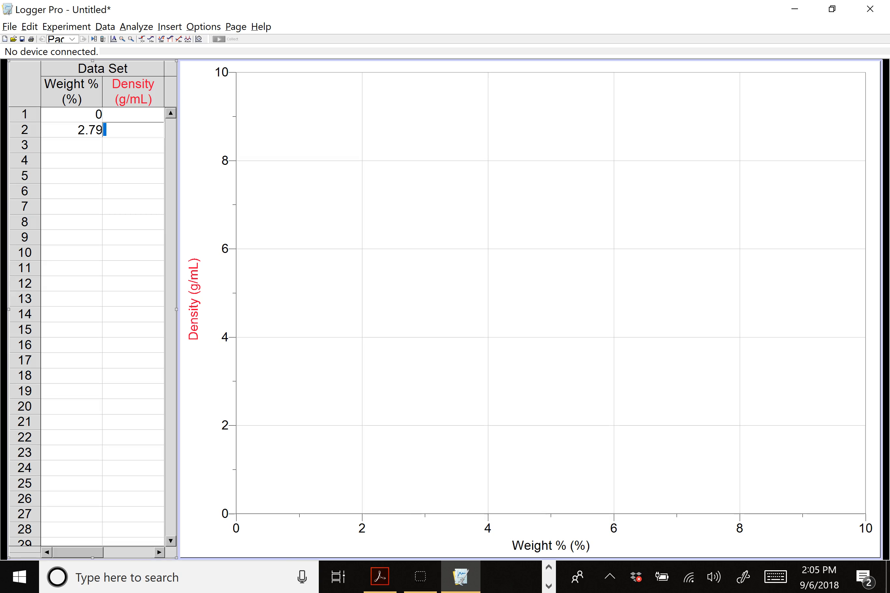
text(5.32)
key(BackSpace)
key(BackSpace)
key(BackSpace)
key(BackSpace)
Enter 5.32, 8.19 and 10.92 in rows 3 to 5 of the Weight % column.
click(71, 145)
text(5.32)
key(Return)
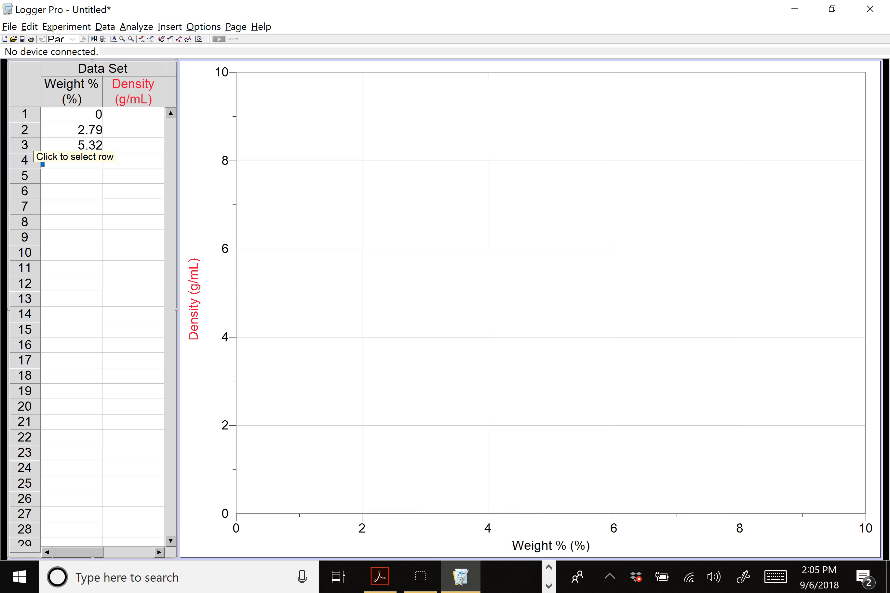
text(8.19)
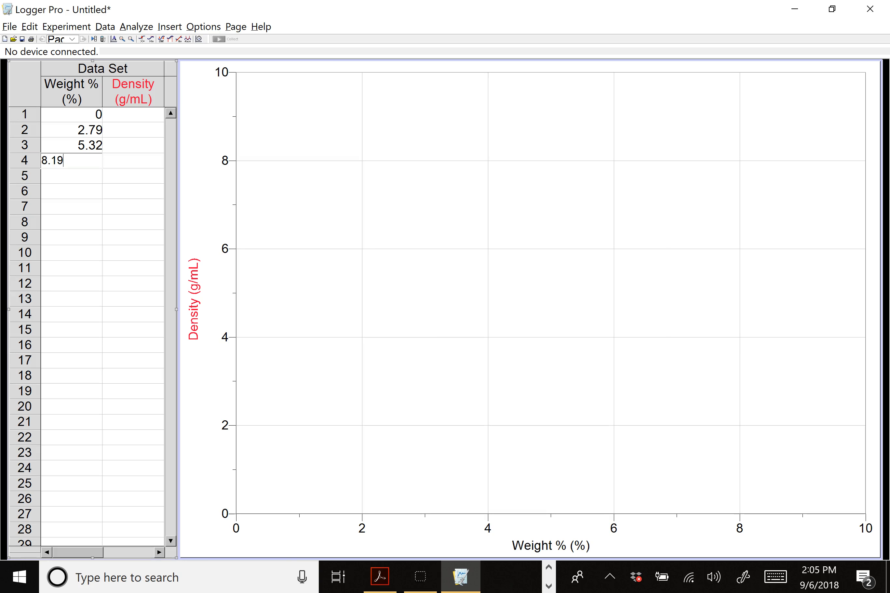
key(Return)
text(10.92)
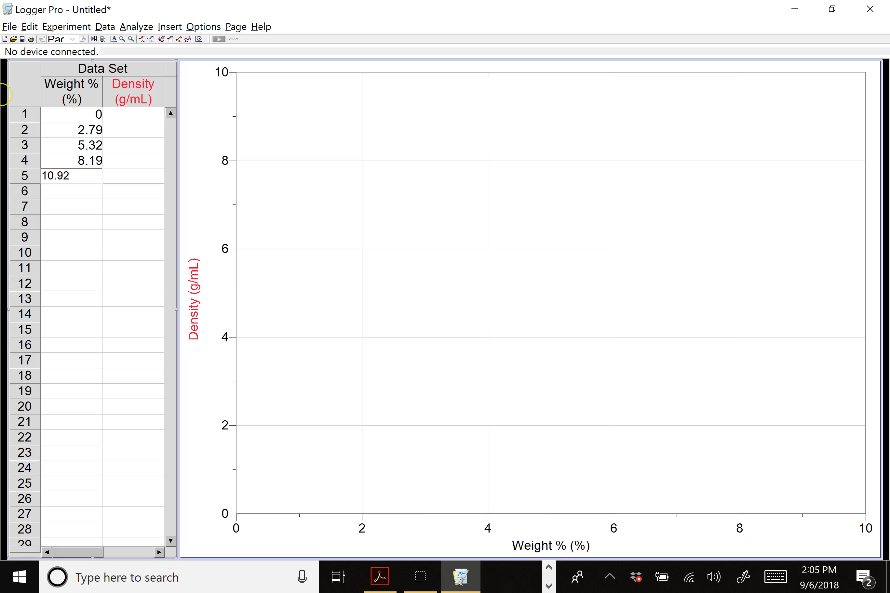
key(Return)
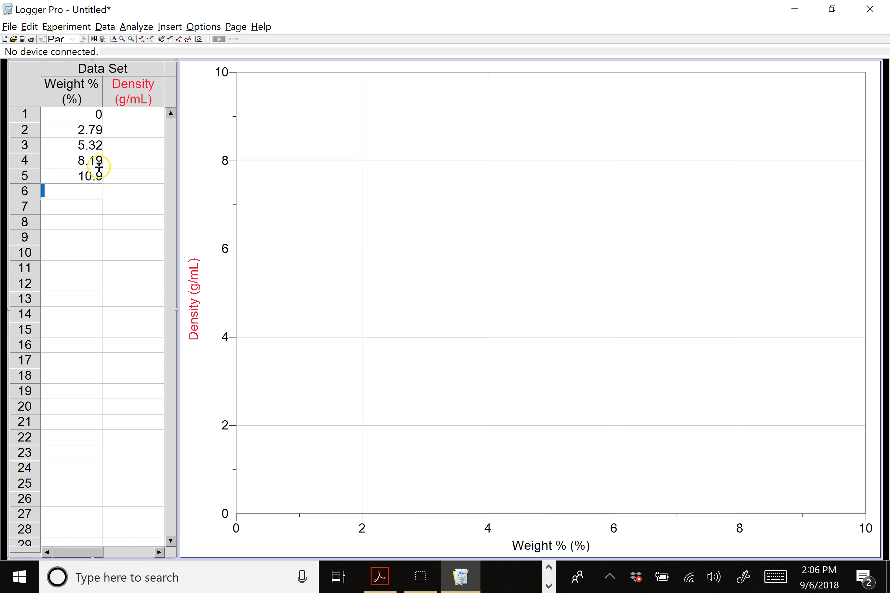
Enter the densities 1.01, 1.15, 1.35, 1.42 and 1.55 in rows 1 to 5 of the Density column.
click(125, 117)
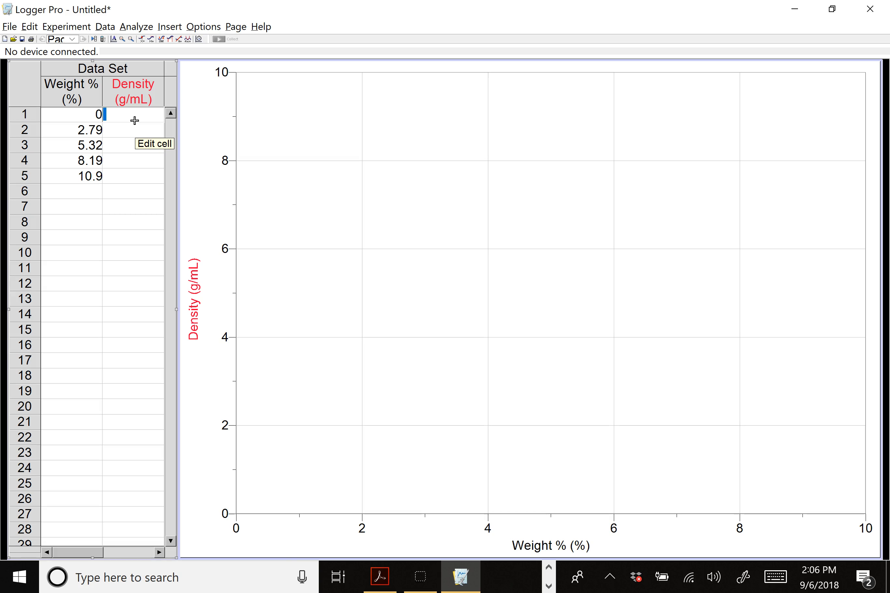
text(1.01)
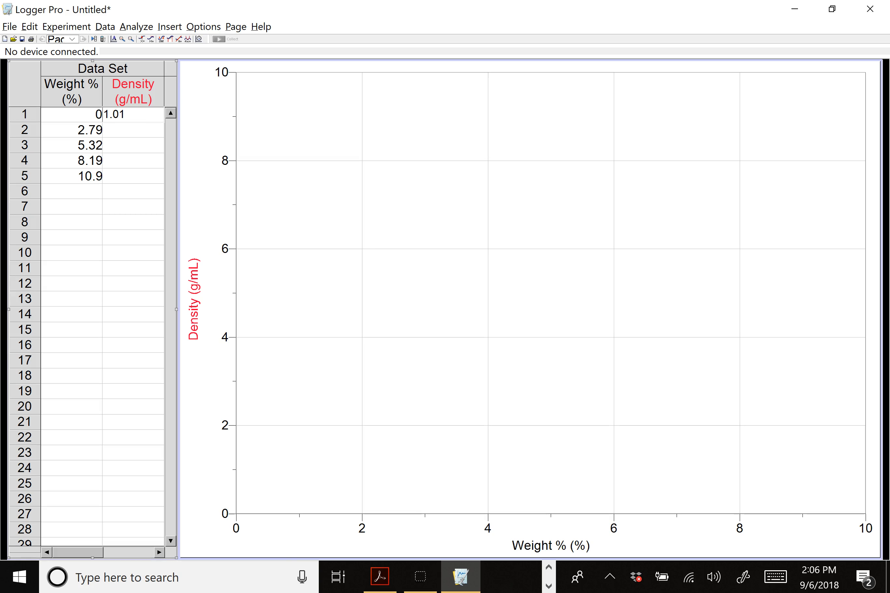
key(Return)
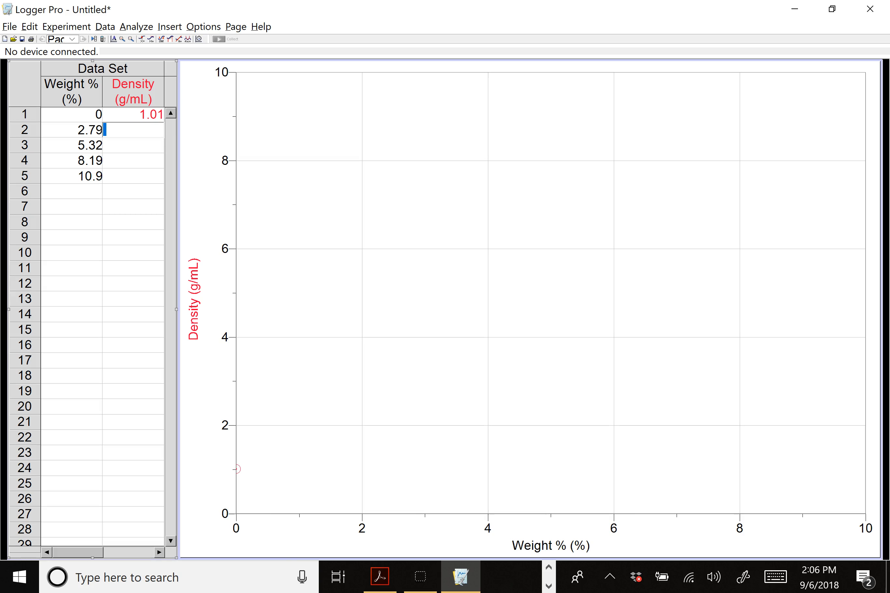
text(1.15)
key(Return)
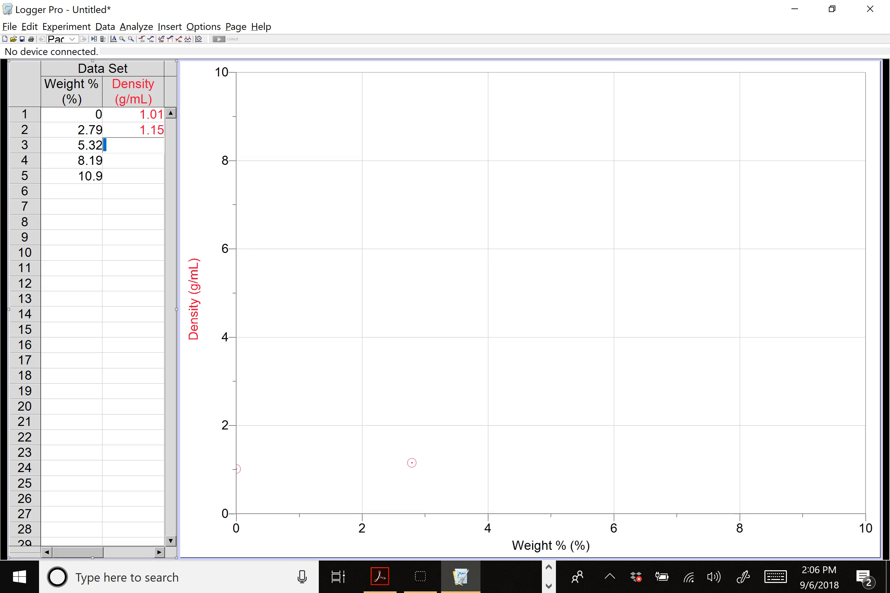
text(1.35)
key(Return)
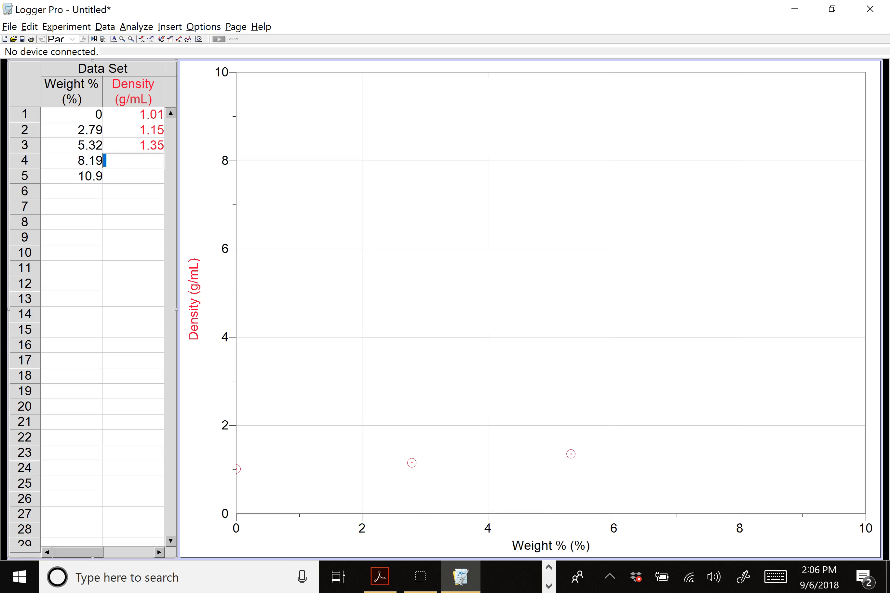
text(1.42)
key(Return)
text(1.55)
key(Return)
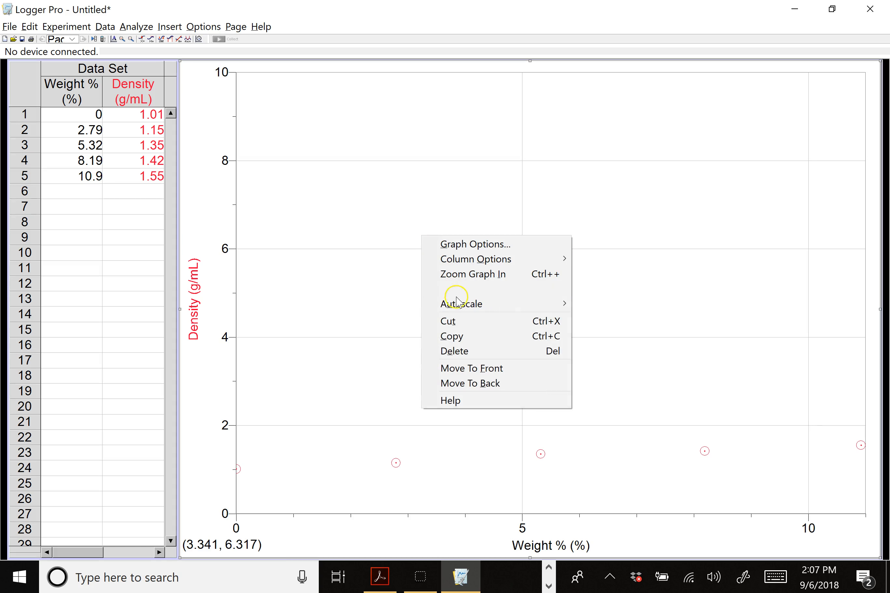
Autoscale the graph to the data points and add a linear fit of density against weight percent.
mouse_move(460, 305)
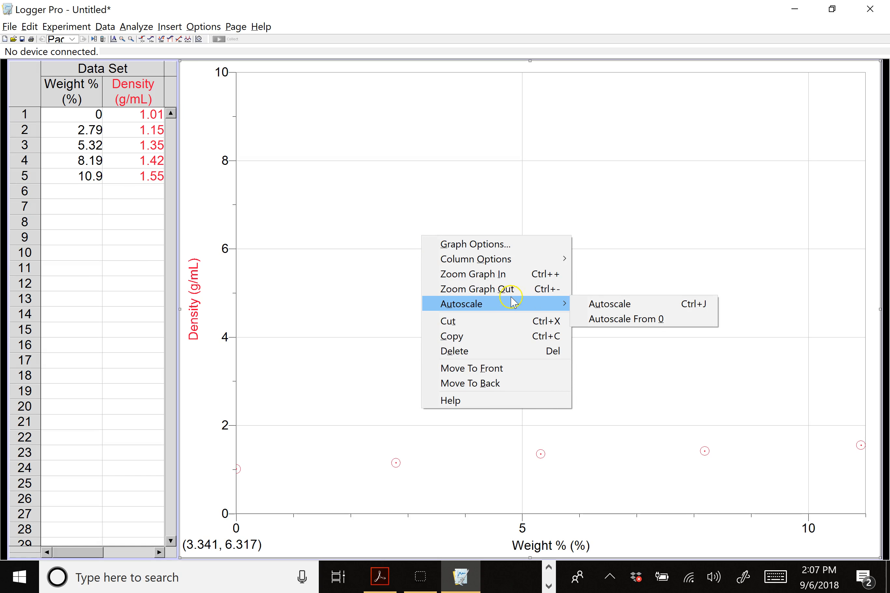
click(588, 306)
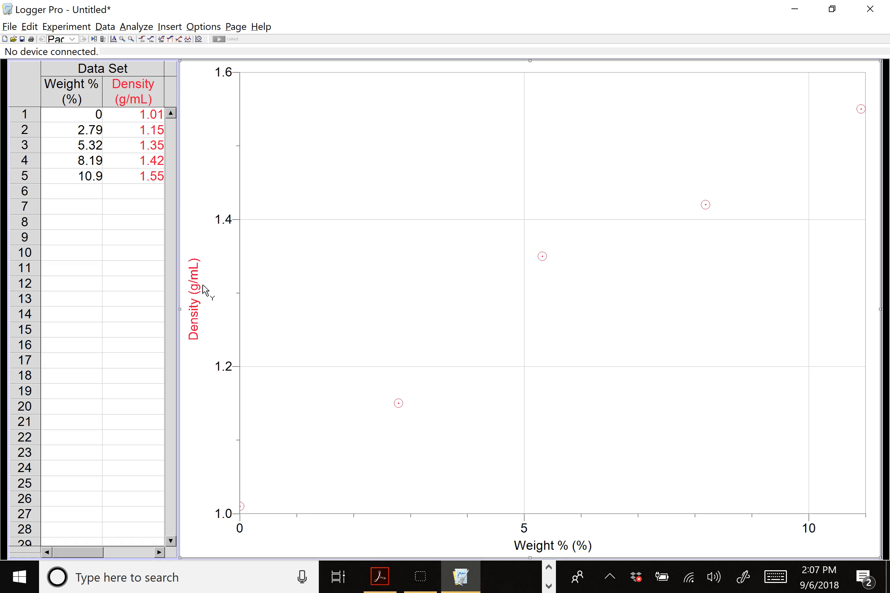
click(139, 27)
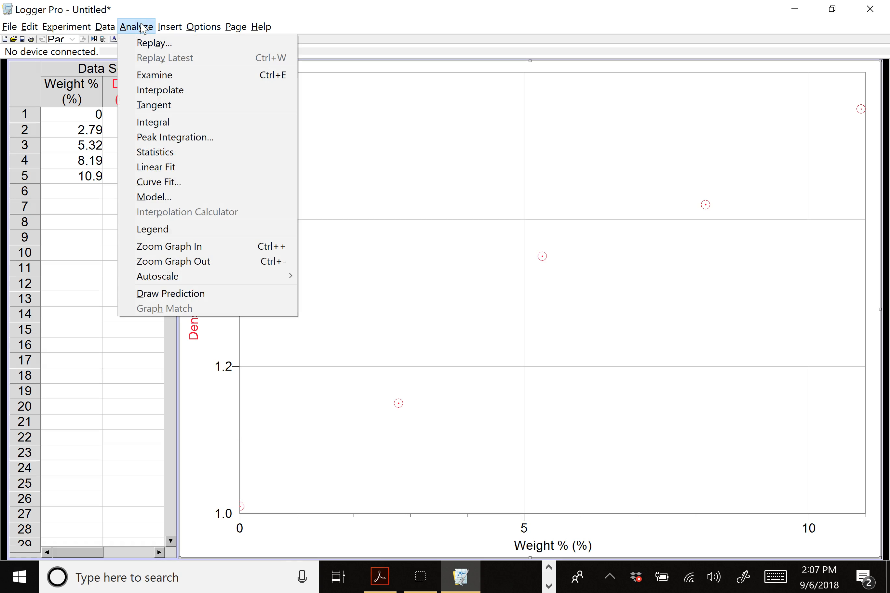
click(162, 168)
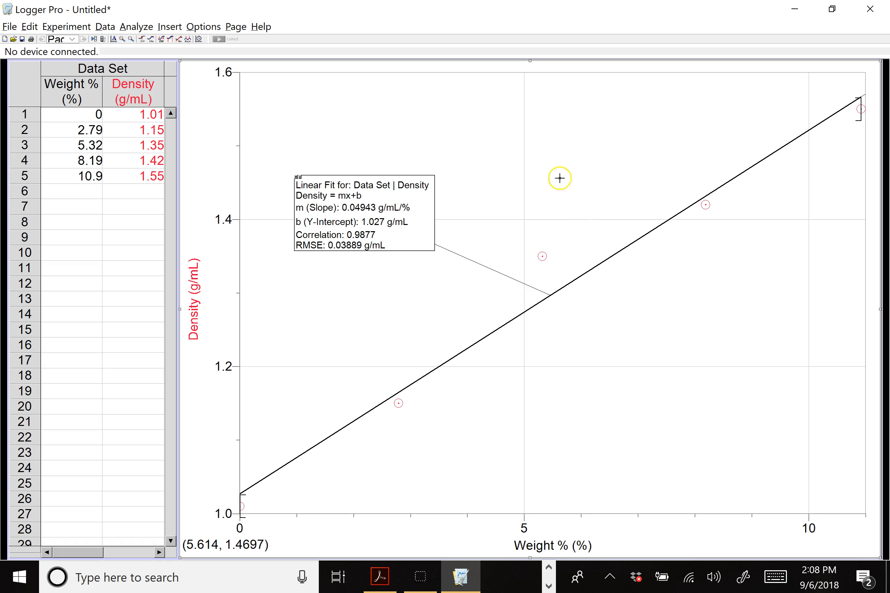
Give the graph the title "Density Versus Wt % Sugar" in the graph options.
right_click(670, 329)
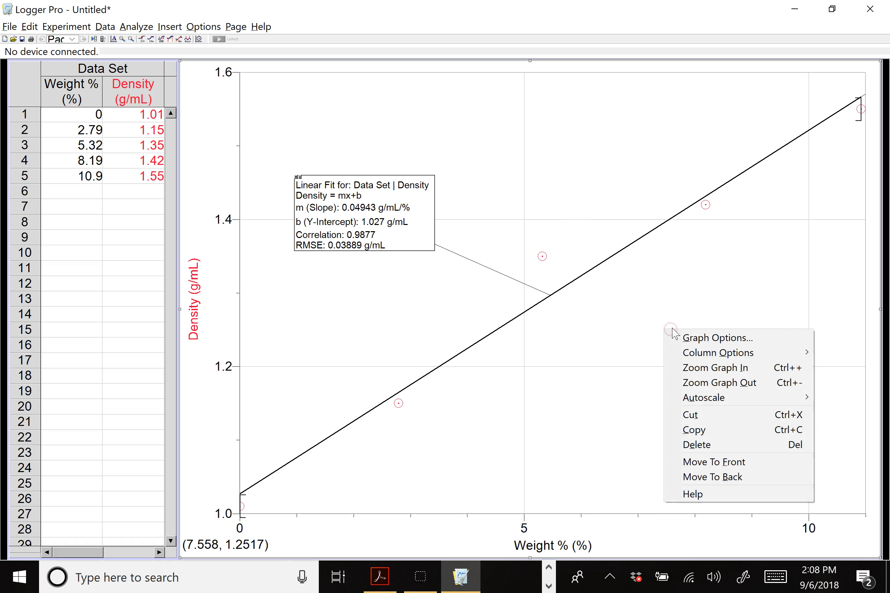
click(701, 340)
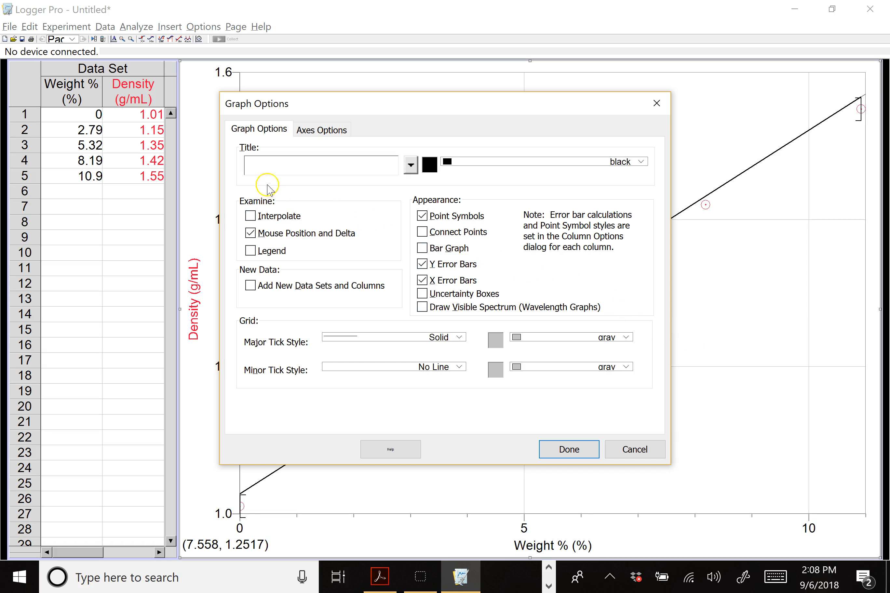
click(274, 166)
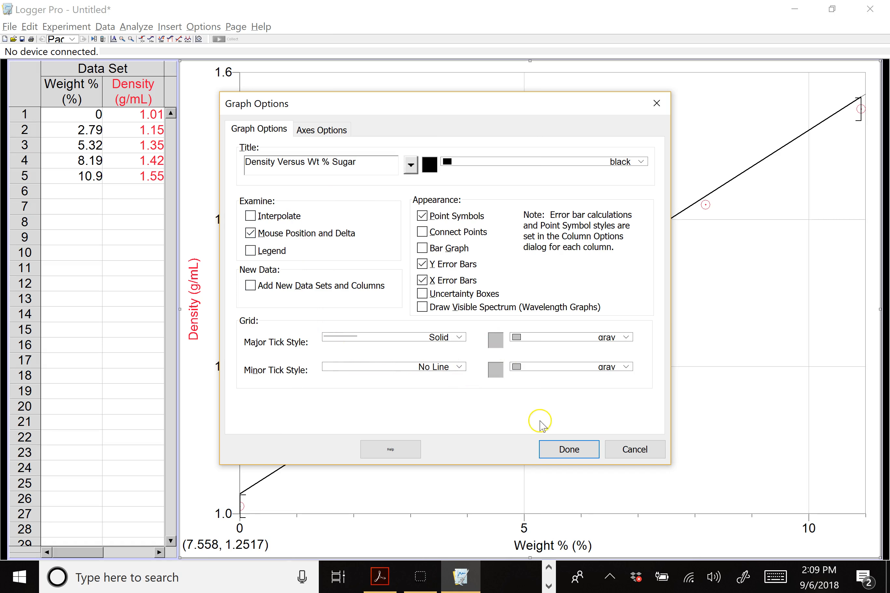
click(564, 453)
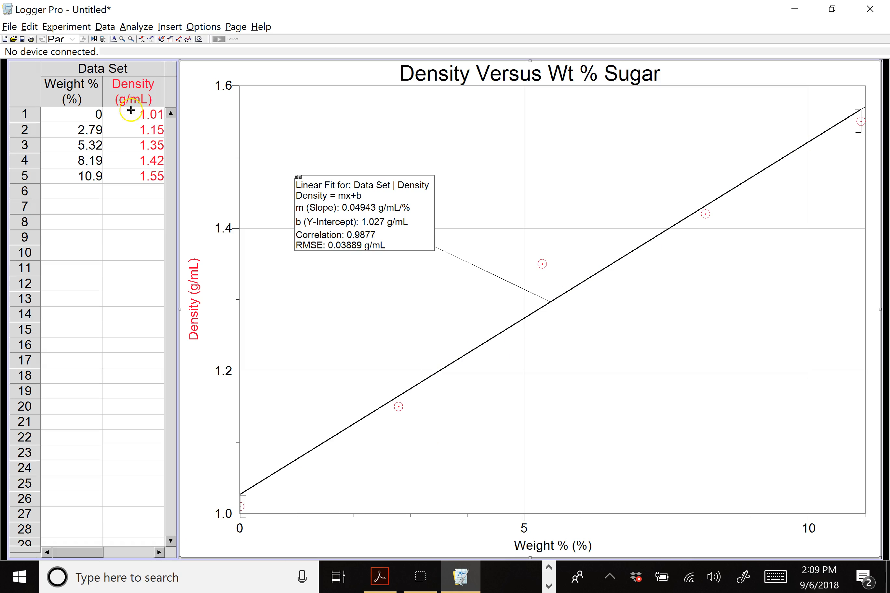
Turn on interpolation along the linear fit and examine the density at a weight percent of about 10 %.
click(136, 28)
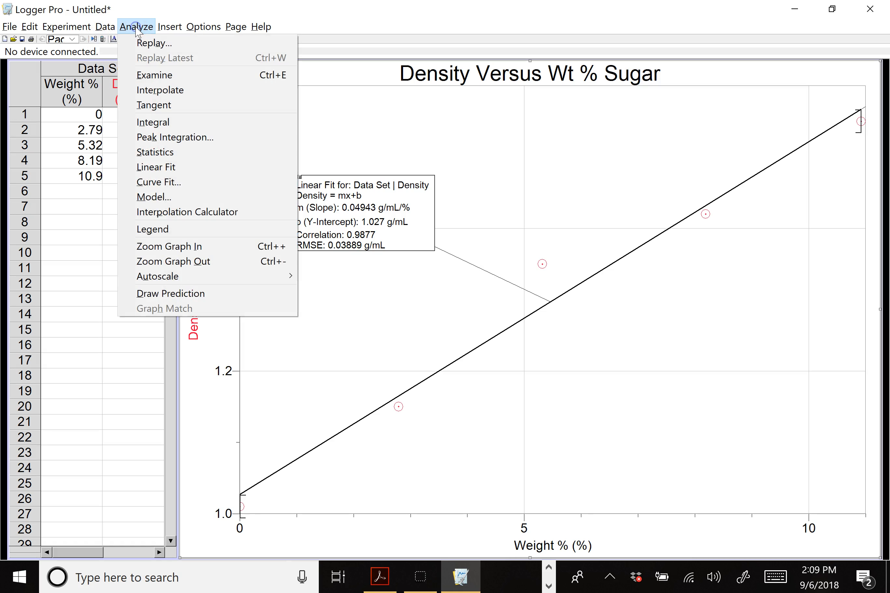
click(166, 91)
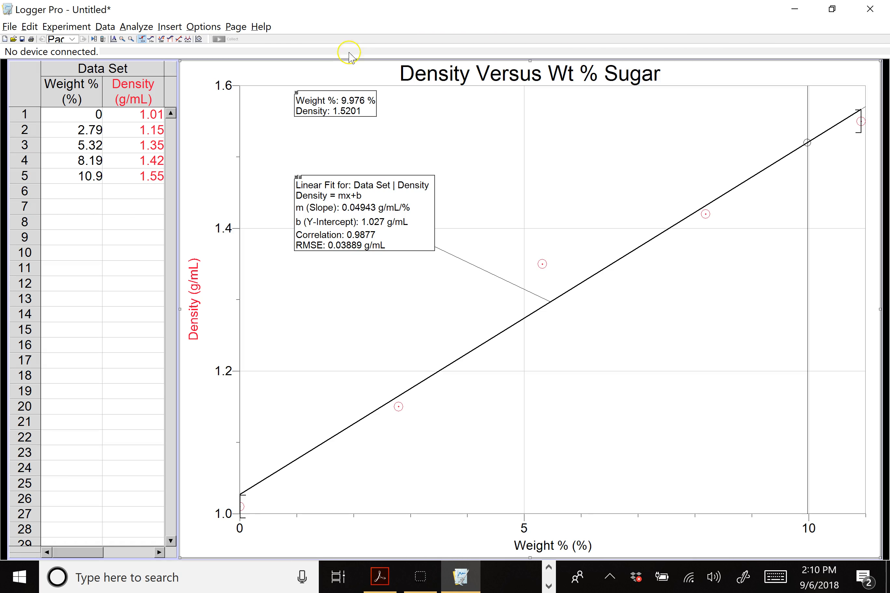
click(8, 27)
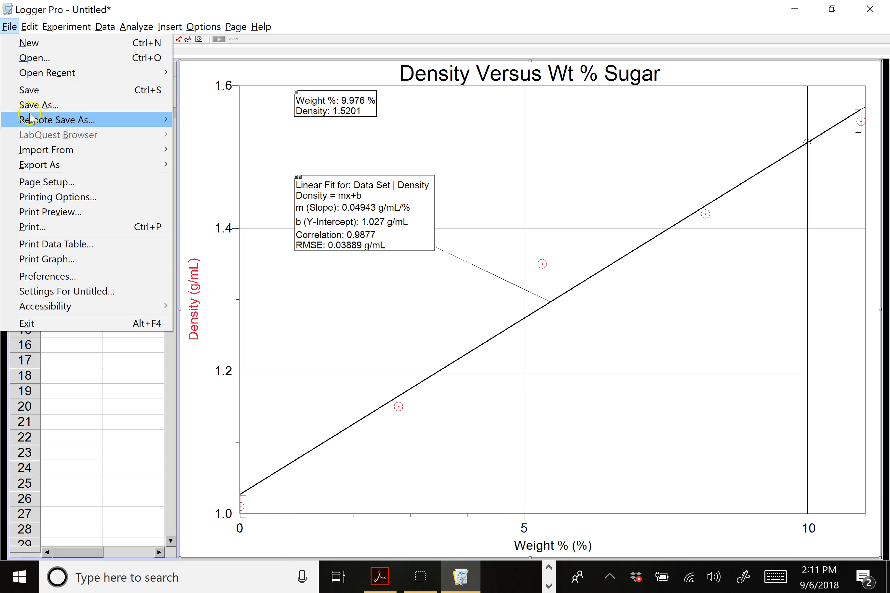
click(62, 248)
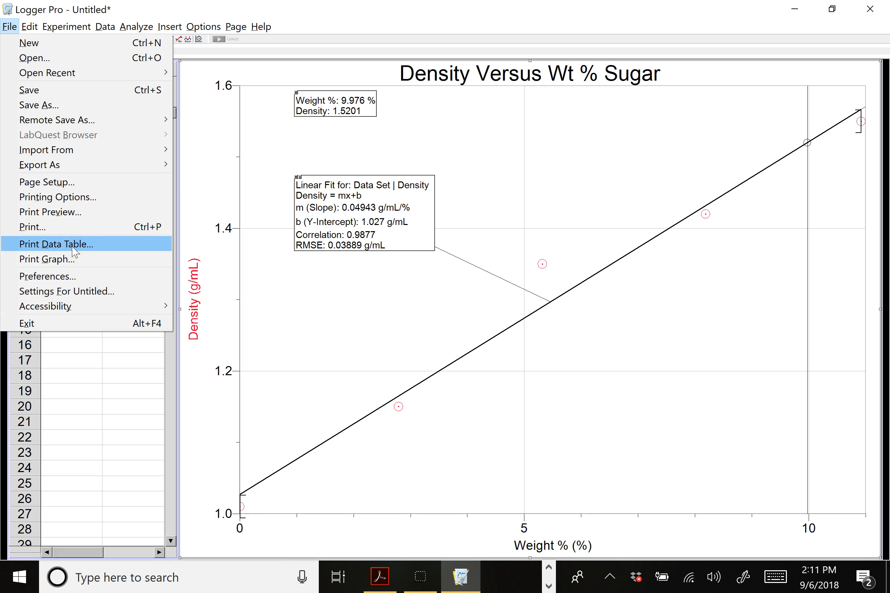
click(69, 257)
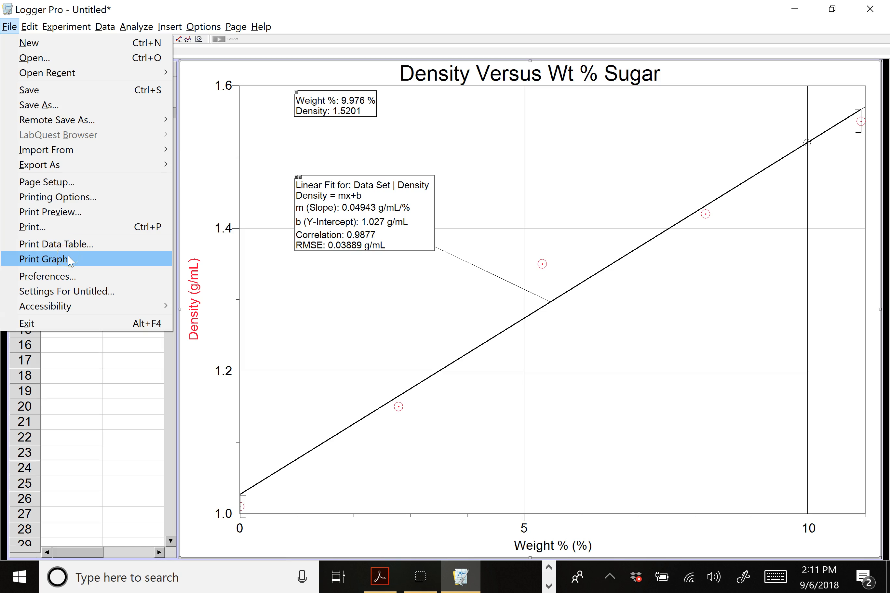
click(81, 246)
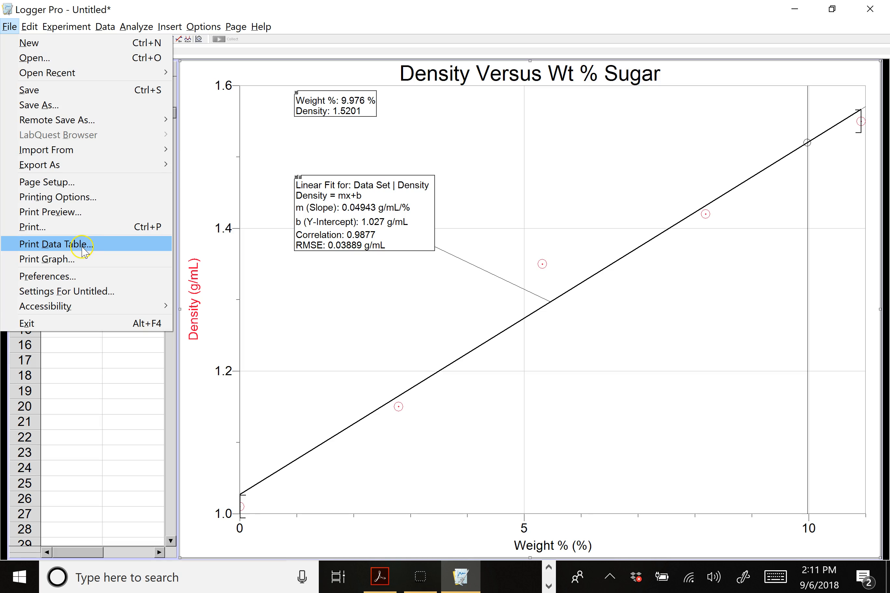